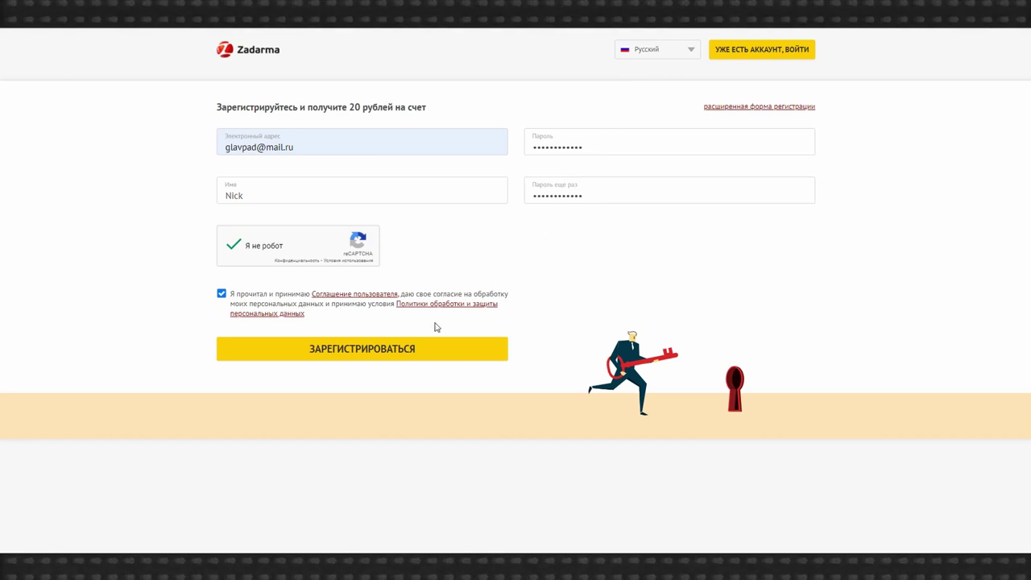
Submit the completed sign-up form with e-mail, name, password, captcha and agreement.
{"action": "left_click", "coordinate": [414, 353]}
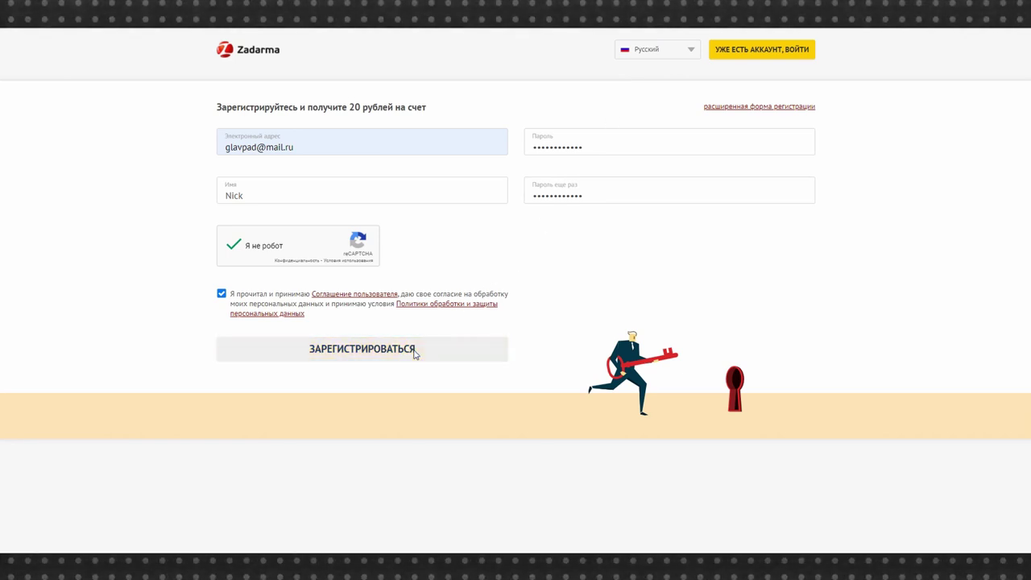
Paste the e-mailed confirmation code and confirm the account registration.
{"action": "left_click", "coordinate": [387, 177]}
{"action": "left_click", "coordinate": [615, 182]}
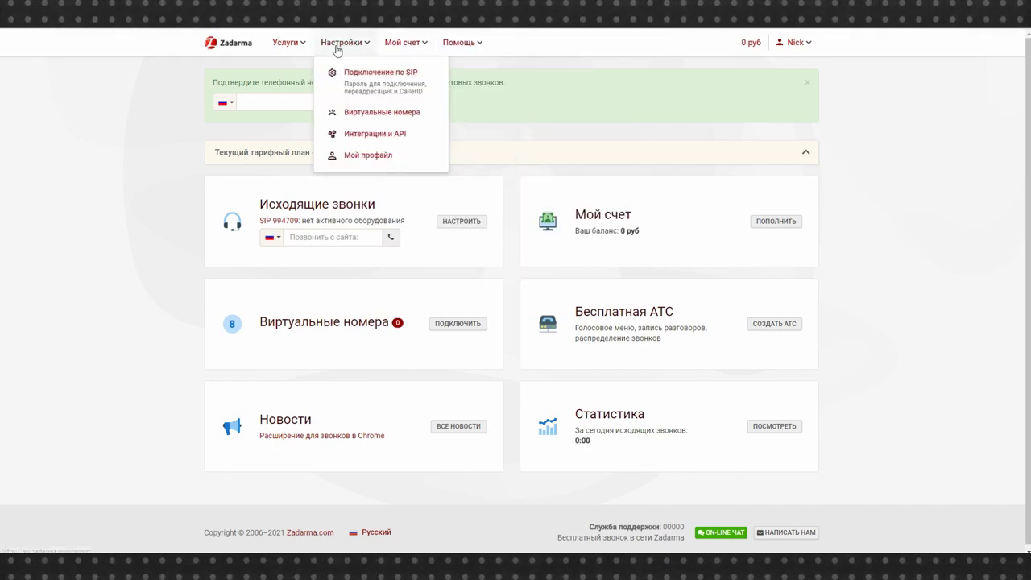
Call the pasted mobile number from the Звонить с сайта web dialer.
{"action": "mouse_move", "coordinate": [301, 46]}
{"action": "left_click", "coordinate": [313, 74]}
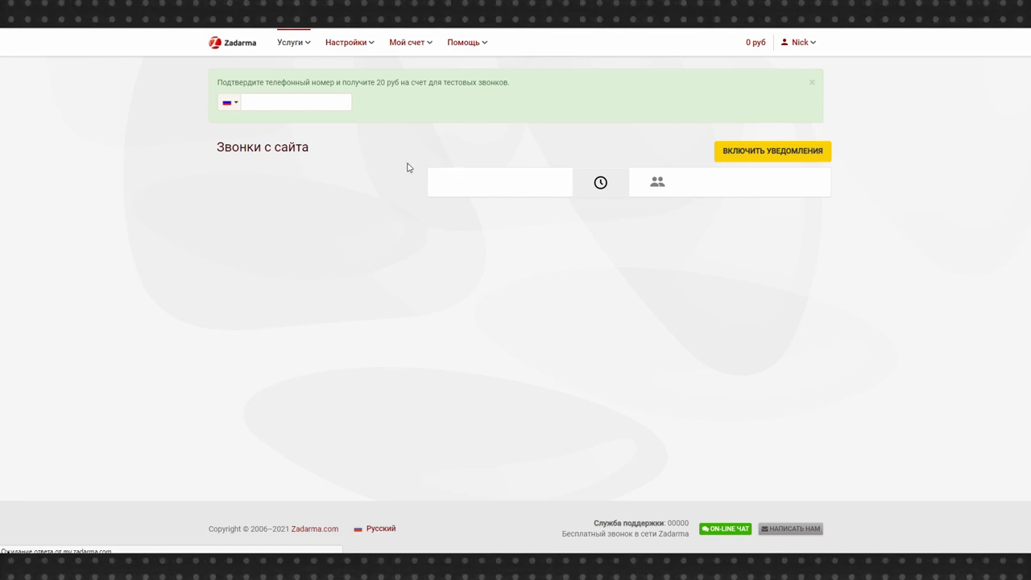
{"action": "key", "text": "ctrl+v"}
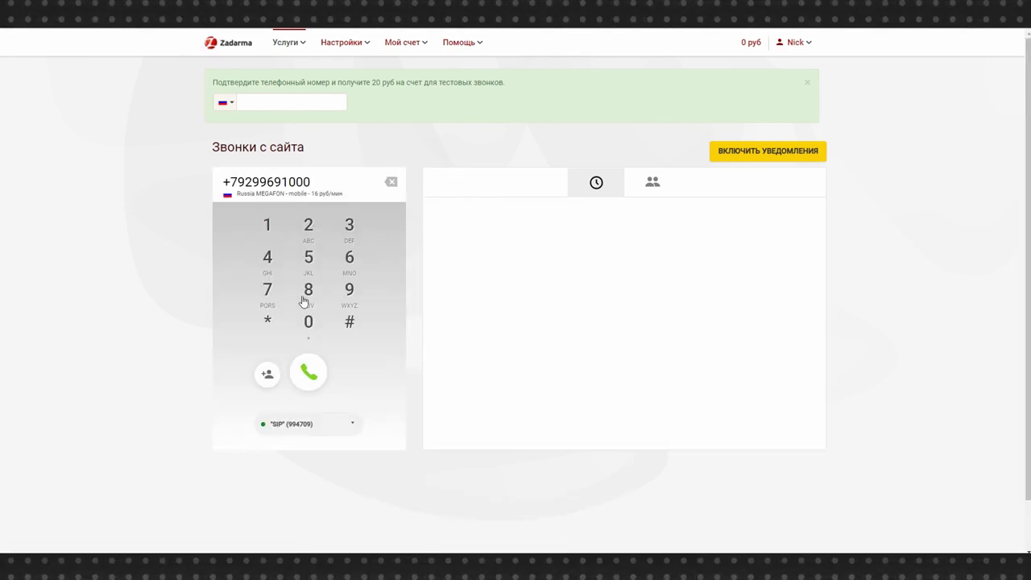
{"action": "left_click", "coordinate": [309, 379]}
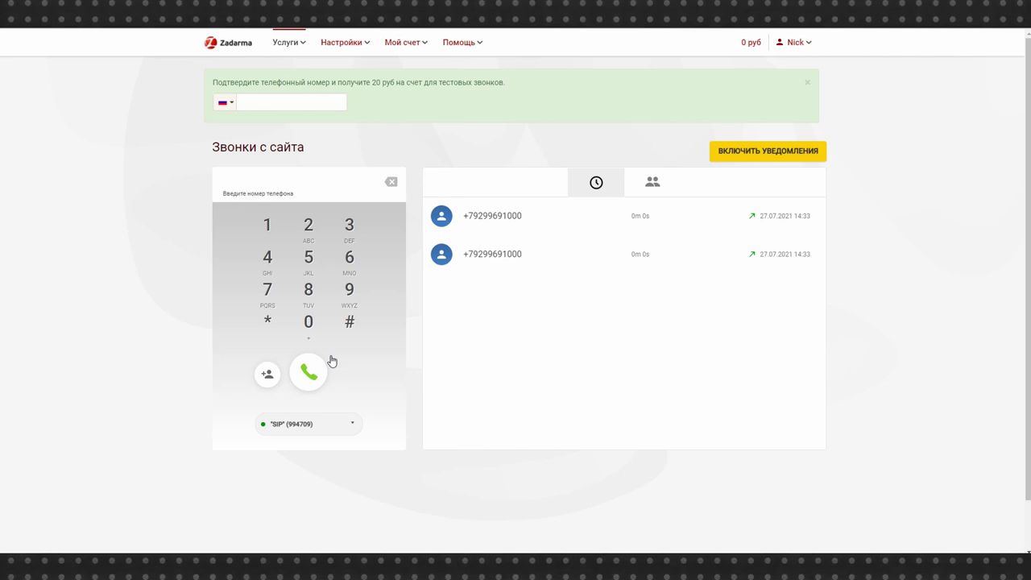
Open Подключить номер and review virtual number prices for Все страны.
{"action": "mouse_move", "coordinate": [311, 55]}
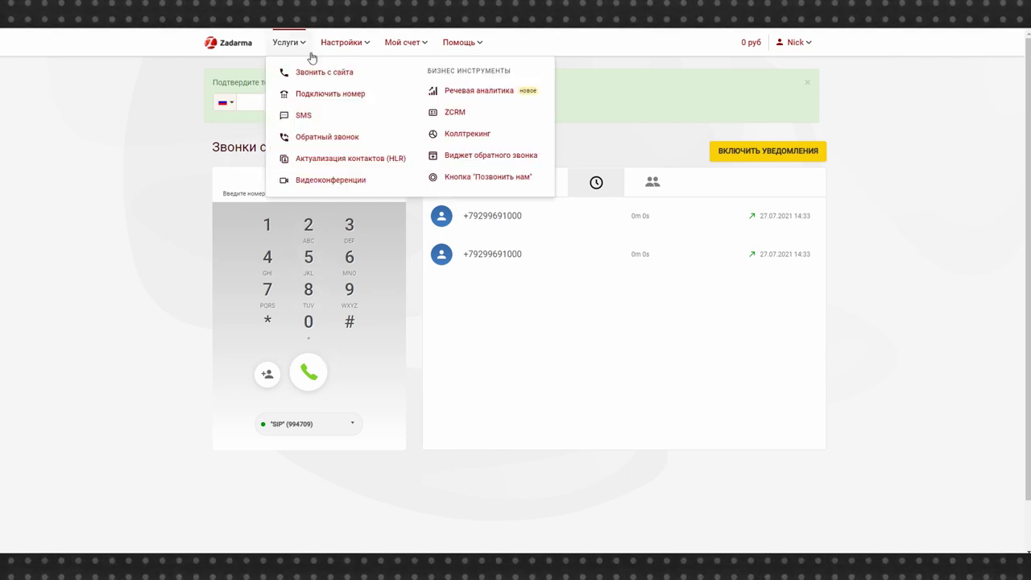
{"action": "left_click", "coordinate": [306, 94]}
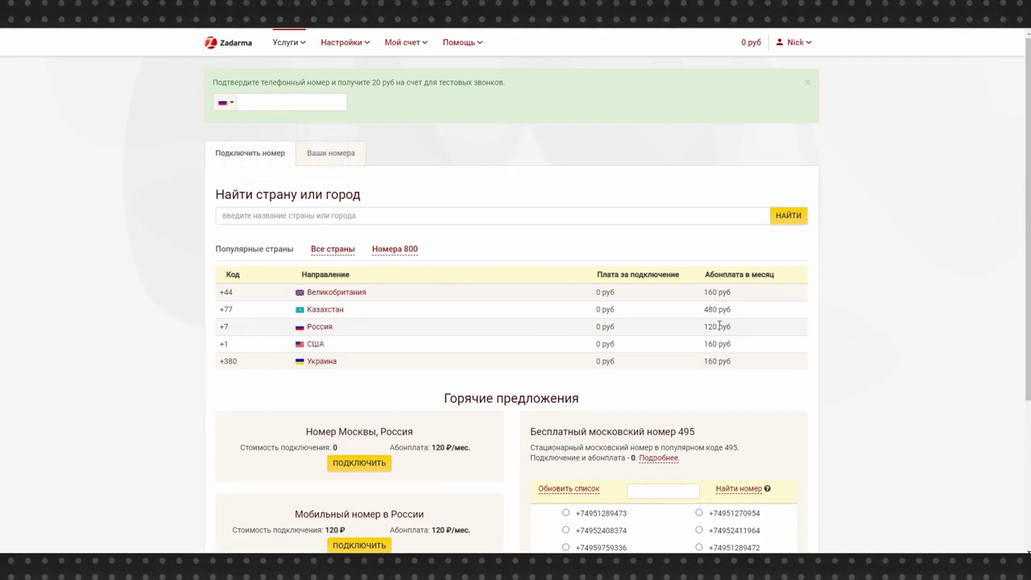
{"action": "scroll", "coordinate": [719, 325], "scroll_direction": "down", "scroll_amount": 3}
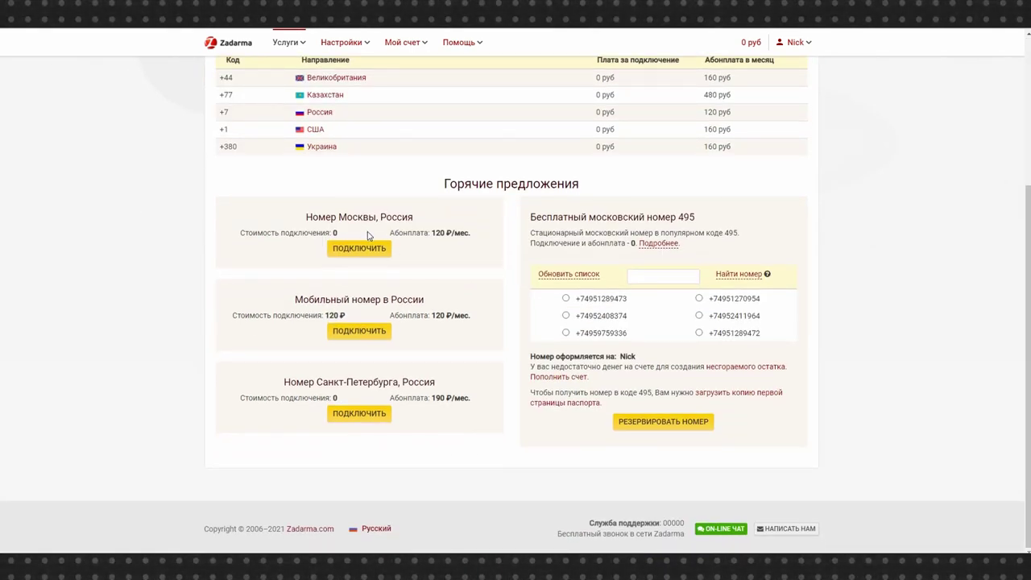
{"action": "scroll", "coordinate": [699, 337], "scroll_direction": "up", "scroll_amount": 2}
{"action": "left_click", "coordinate": [337, 195]}
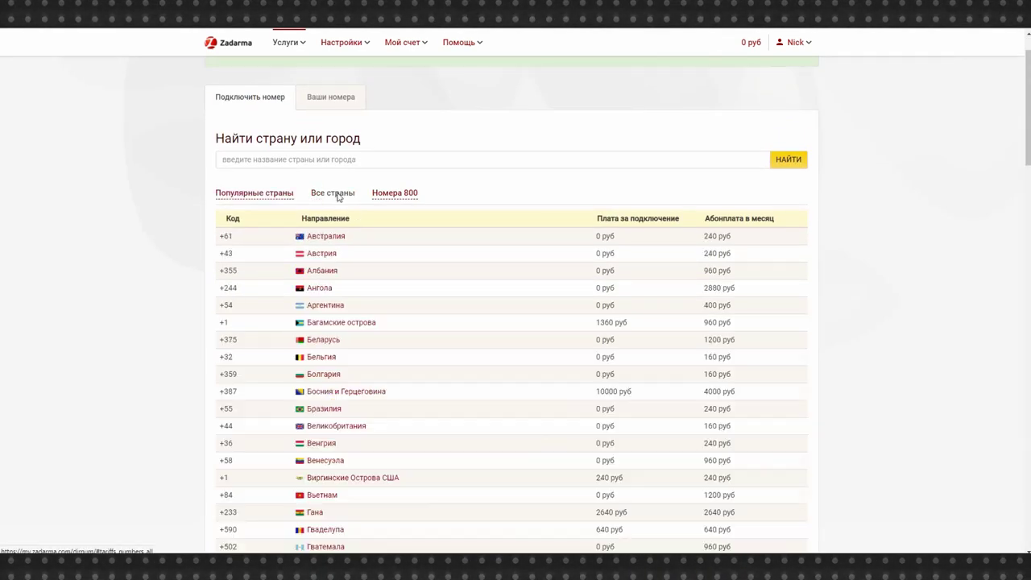
{"action": "scroll", "coordinate": [362, 228], "scroll_direction": "down", "scroll_amount": 10}
{"action": "scroll", "coordinate": [362, 228], "scroll_direction": "up", "scroll_amount": 10}
Check Номера 800 prices and Ваши номера, then go to the SMS page.
{"action": "left_click", "coordinate": [394, 249]}
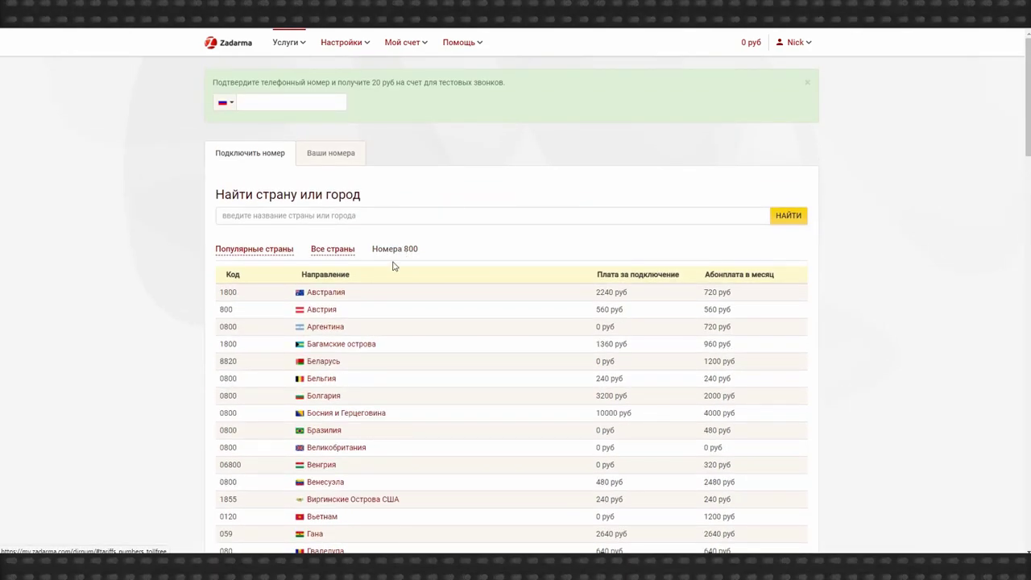
{"action": "scroll", "coordinate": [407, 295], "scroll_direction": "down", "scroll_amount": 10}
{"action": "scroll", "coordinate": [407, 295], "scroll_direction": "up", "scroll_amount": 10}
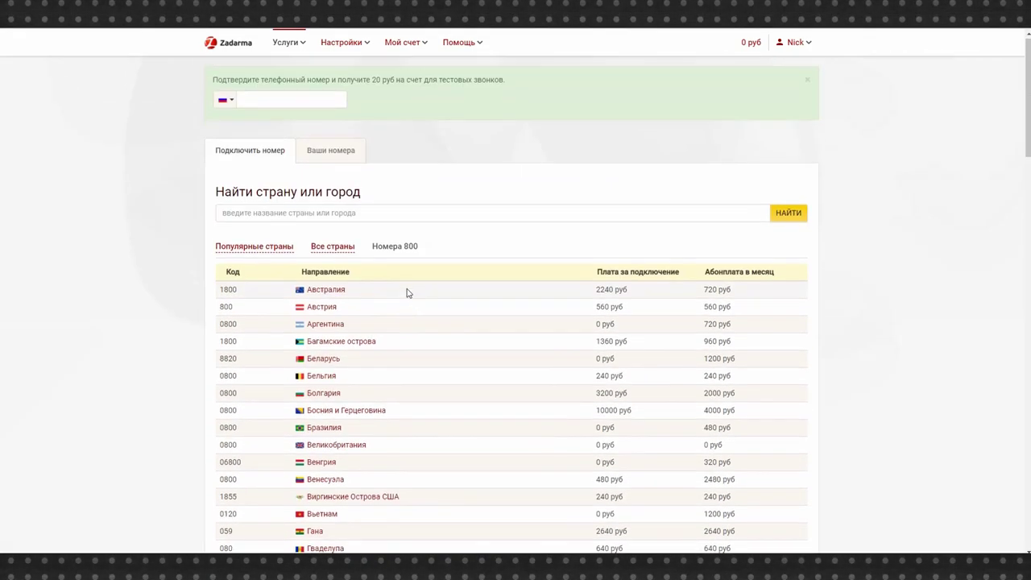
{"action": "left_click", "coordinate": [331, 152]}
{"action": "left_click", "coordinate": [299, 44]}
{"action": "left_click", "coordinate": [315, 117]}
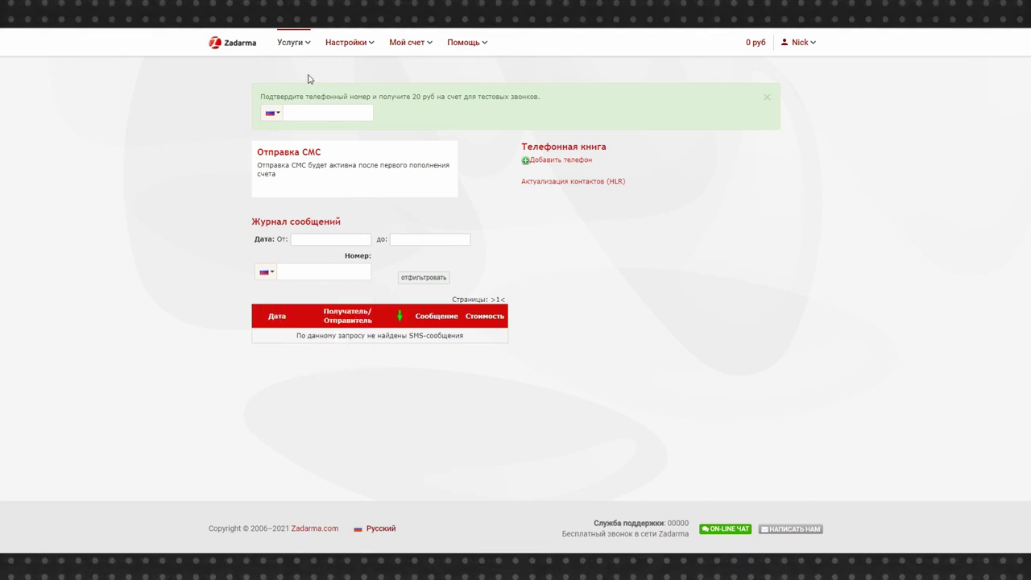
Create a callback link on the Обратный звонок page using the account's SIP line.
{"action": "left_click", "coordinate": [306, 42]}
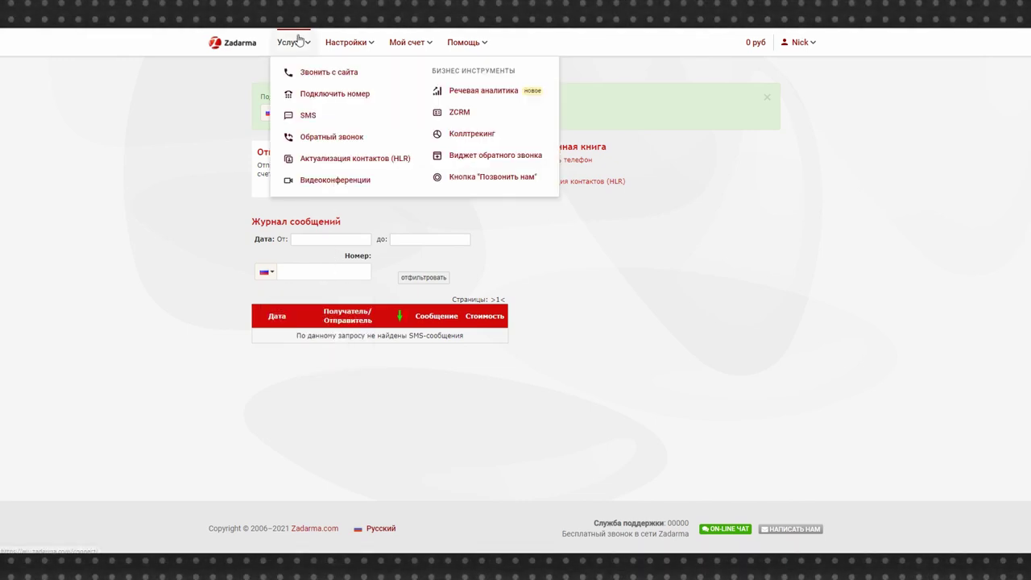
{"action": "left_click", "coordinate": [311, 147]}
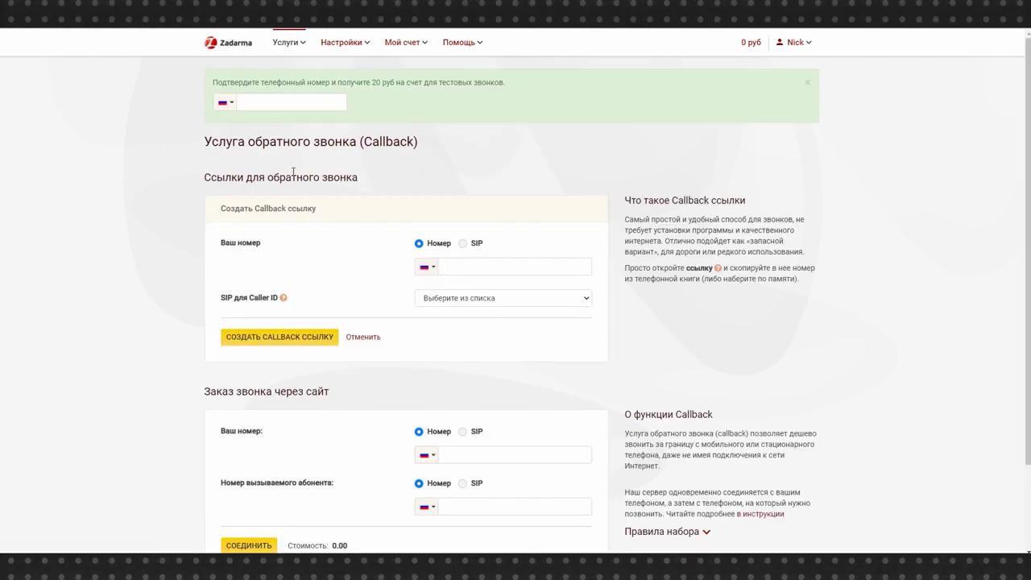
{"action": "left_click", "coordinate": [464, 246]}
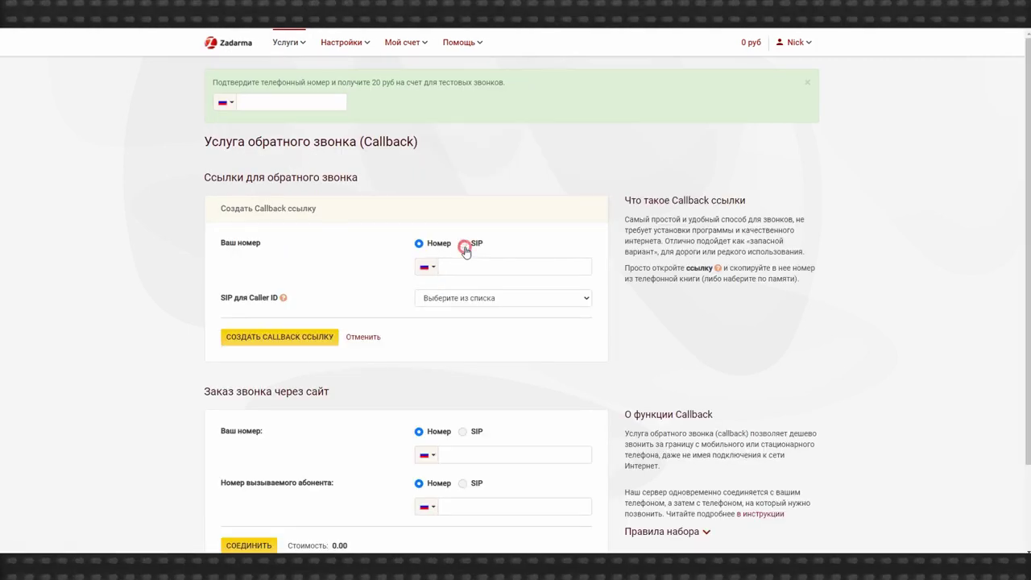
{"action": "left_click", "coordinate": [467, 267]}
{"action": "left_click", "coordinate": [457, 282]}
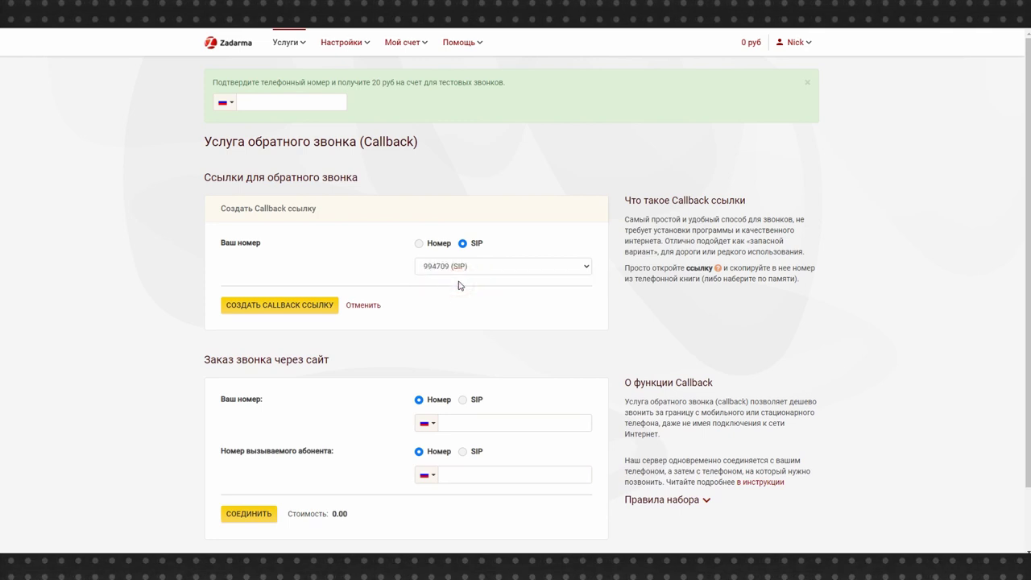
{"action": "left_click", "coordinate": [315, 308]}
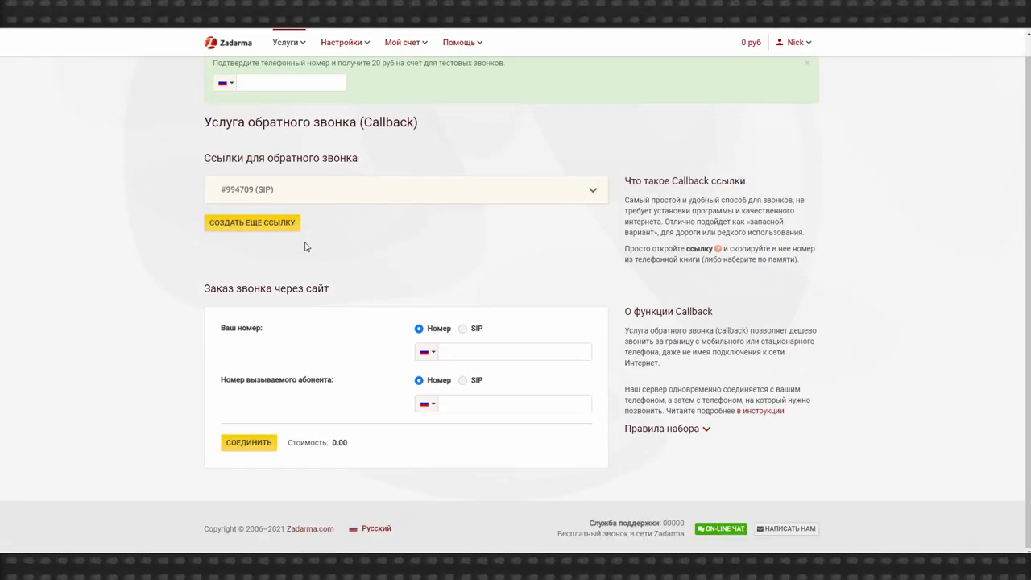
Expand the new callback link and preview its website widget code.
{"action": "left_click", "coordinate": [594, 191]}
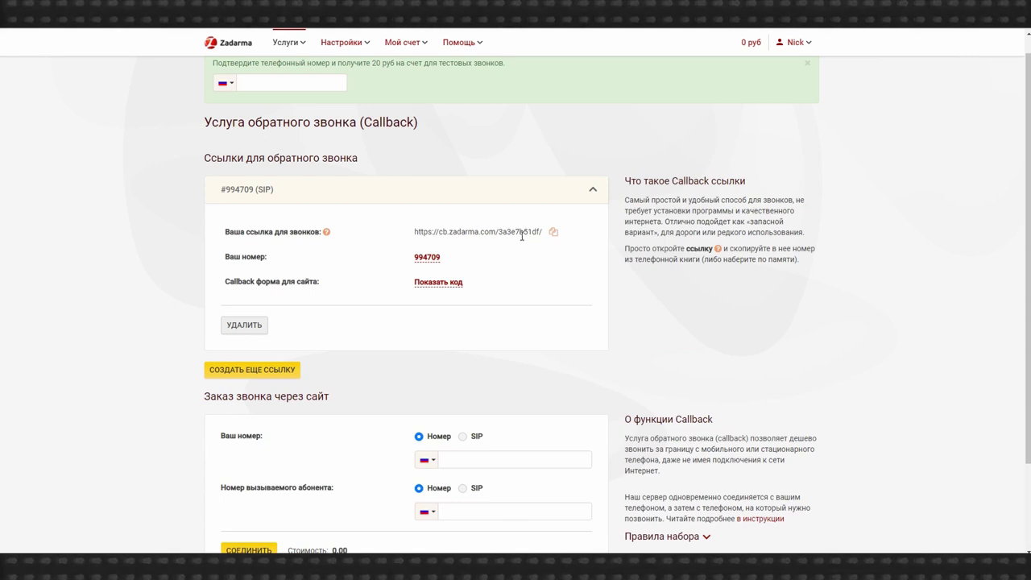
{"action": "left_click", "coordinate": [452, 285]}
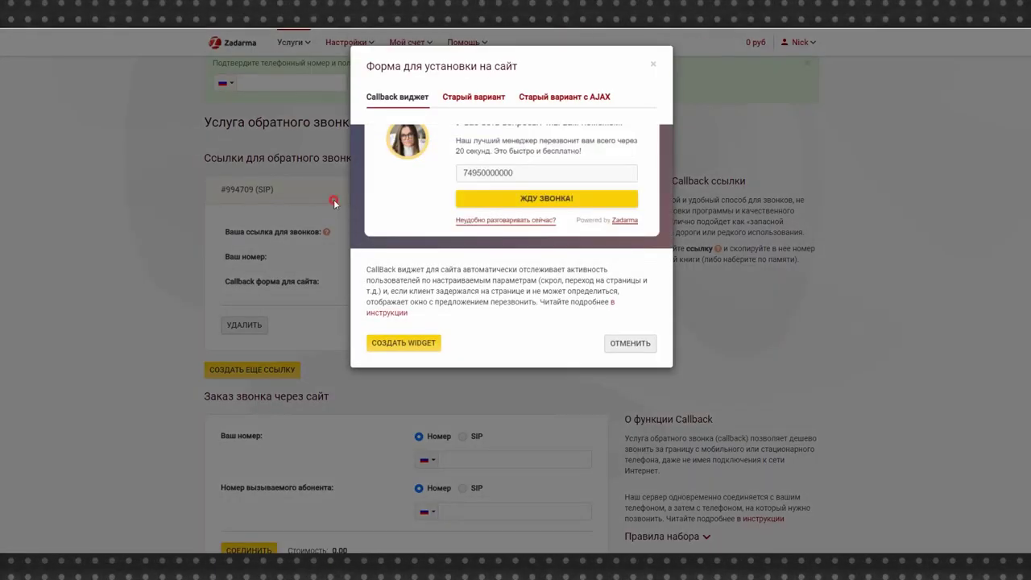
{"action": "left_click", "coordinate": [333, 199]}
View the Актуализация контактов (HLR) page, then switch to Видеоконференции.
{"action": "mouse_move", "coordinate": [295, 54]}
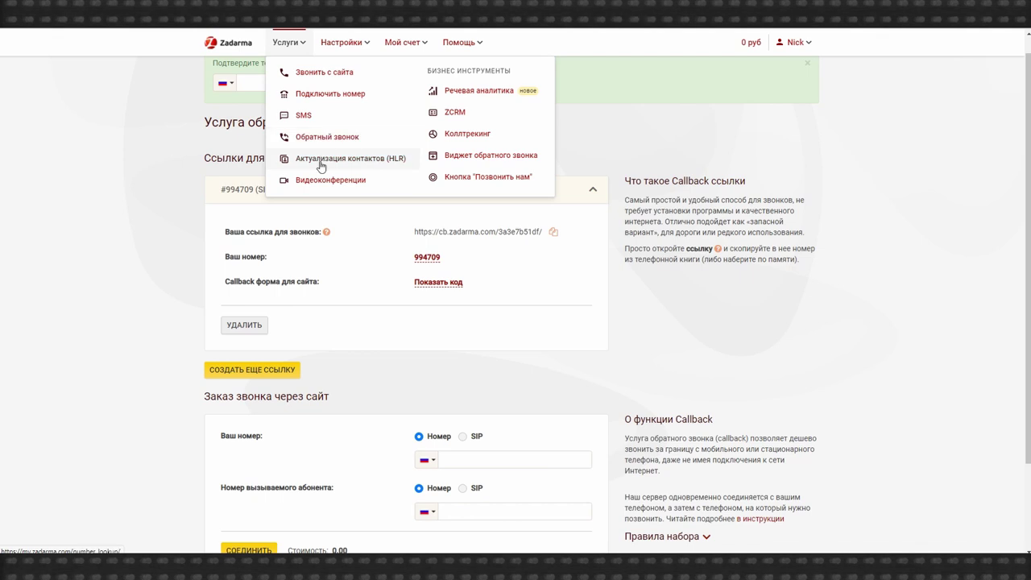
{"action": "left_click", "coordinate": [320, 160]}
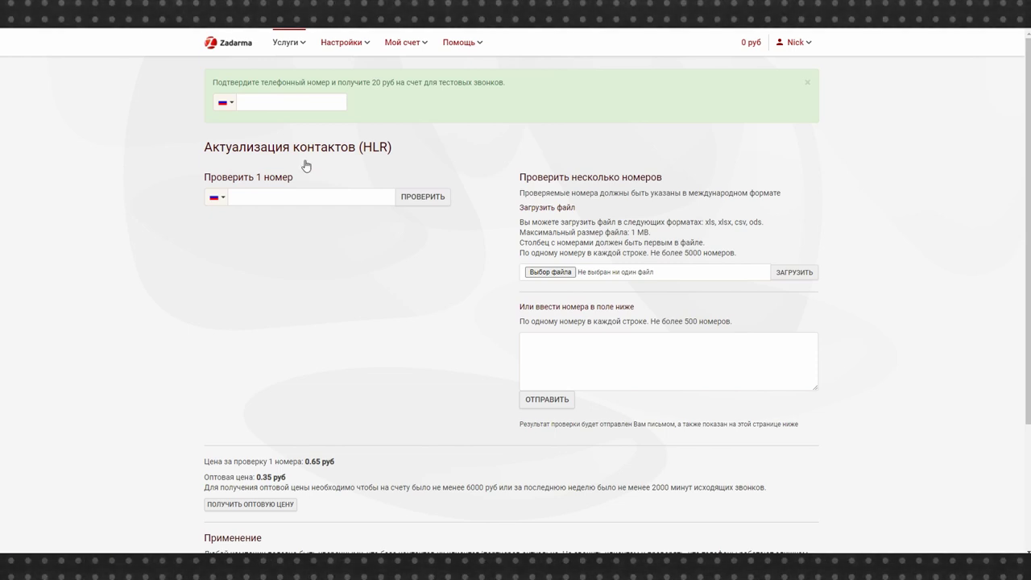
{"action": "left_click", "coordinate": [289, 42]}
{"action": "left_click", "coordinate": [308, 180]}
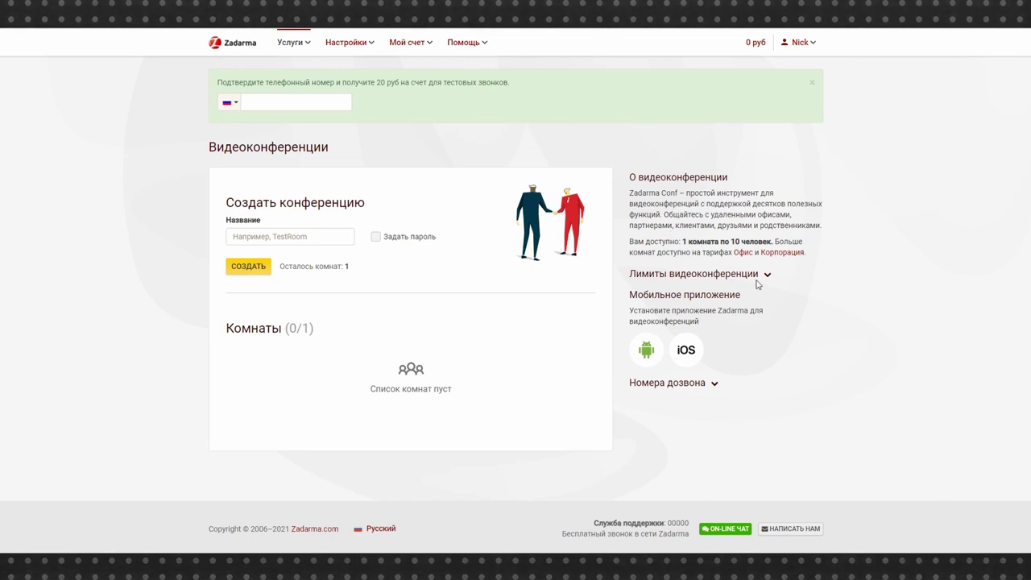
Check the conference limits and dial-in numbers, then create a room named Dom.
{"action": "left_click", "coordinate": [749, 278]}
{"action": "left_click", "coordinate": [707, 472]}
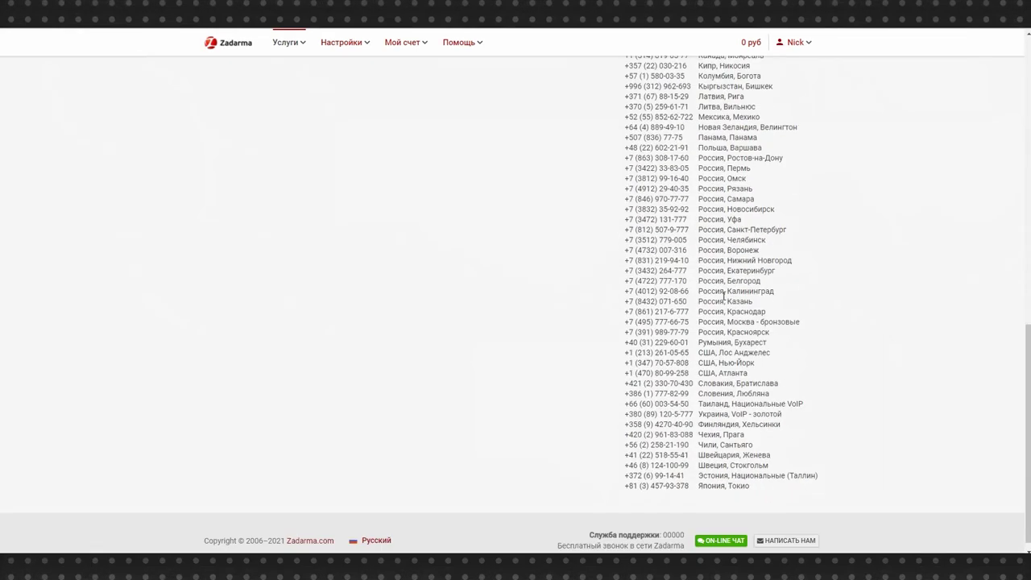
{"action": "left_click", "coordinate": [275, 233]}
{"action": "type", "text": "Dom"}
{"action": "left_click", "coordinate": [248, 271]}
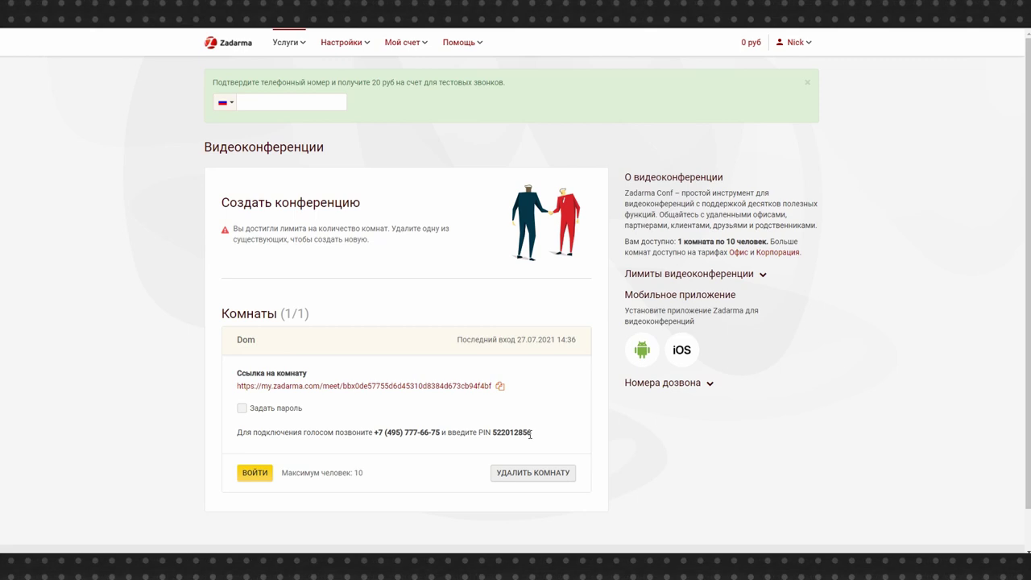
Delete the Dom room and open the Речевая аналитика page.
{"action": "left_click", "coordinate": [541, 477]}
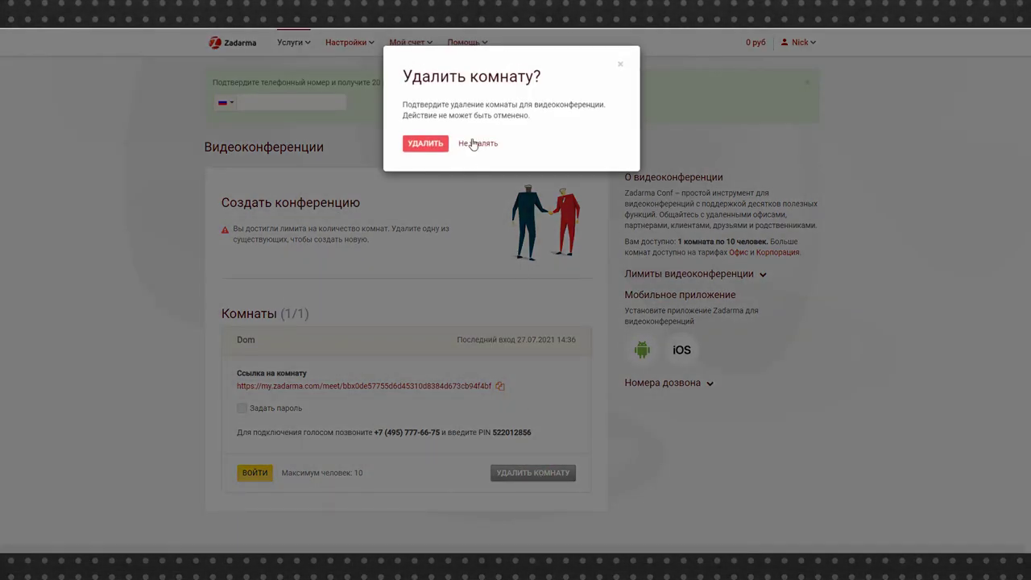
{"action": "left_click", "coordinate": [435, 147]}
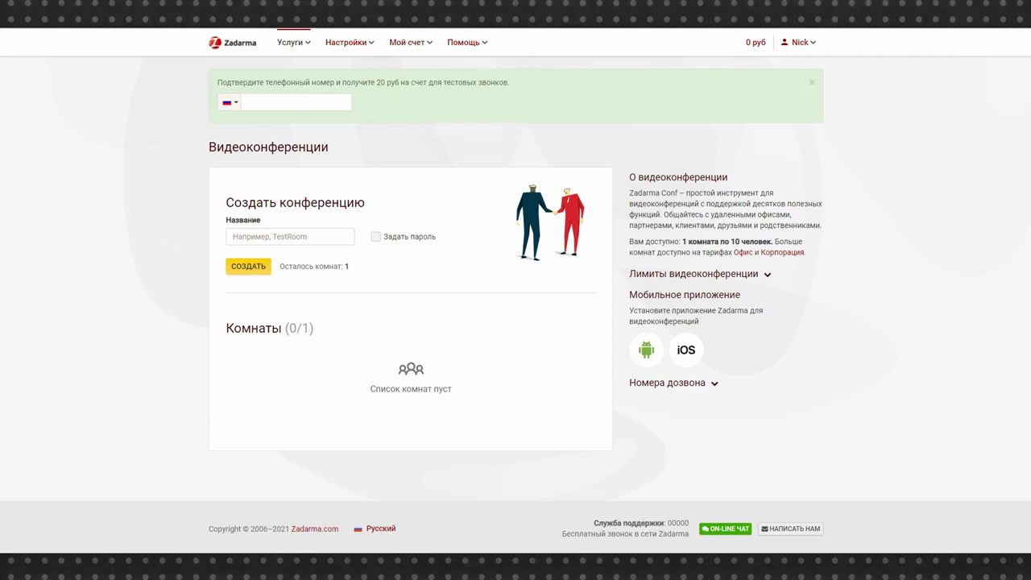
{"action": "mouse_move", "coordinate": [295, 45]}
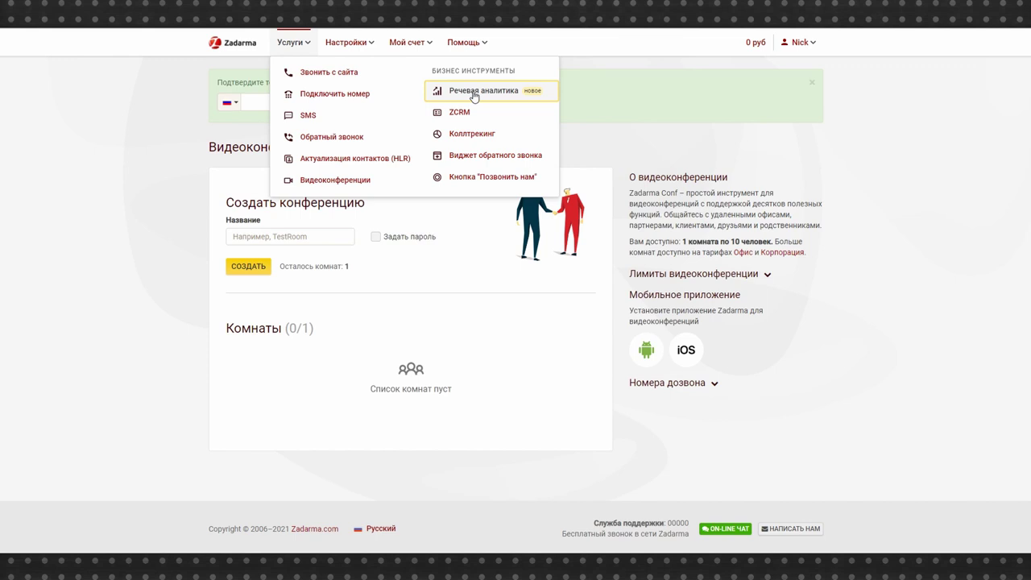
{"action": "left_click", "coordinate": [474, 94]}
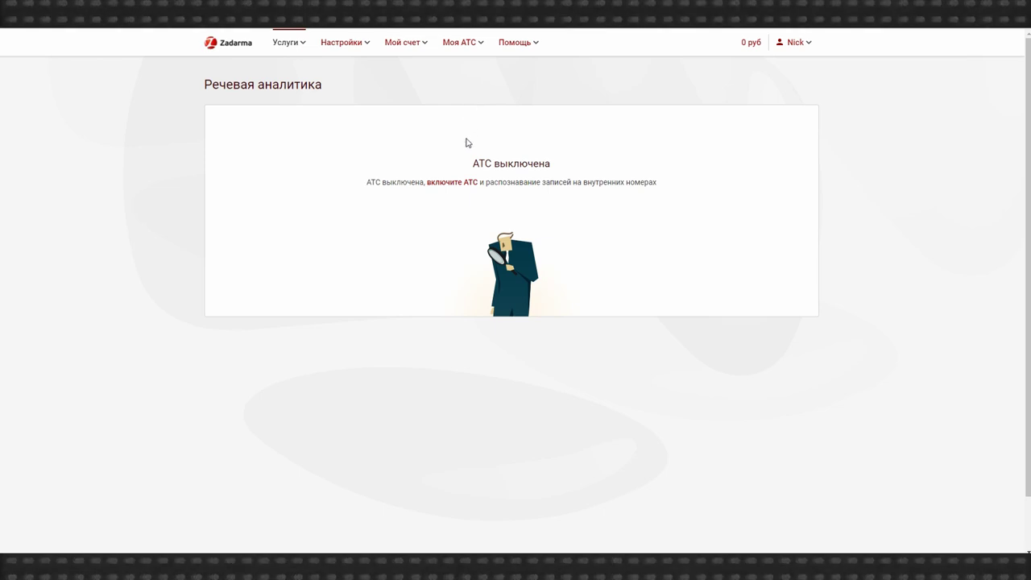
Follow the 'включите АТС' link to launch Мастер настройки АТС.
{"action": "left_click", "coordinate": [456, 189]}
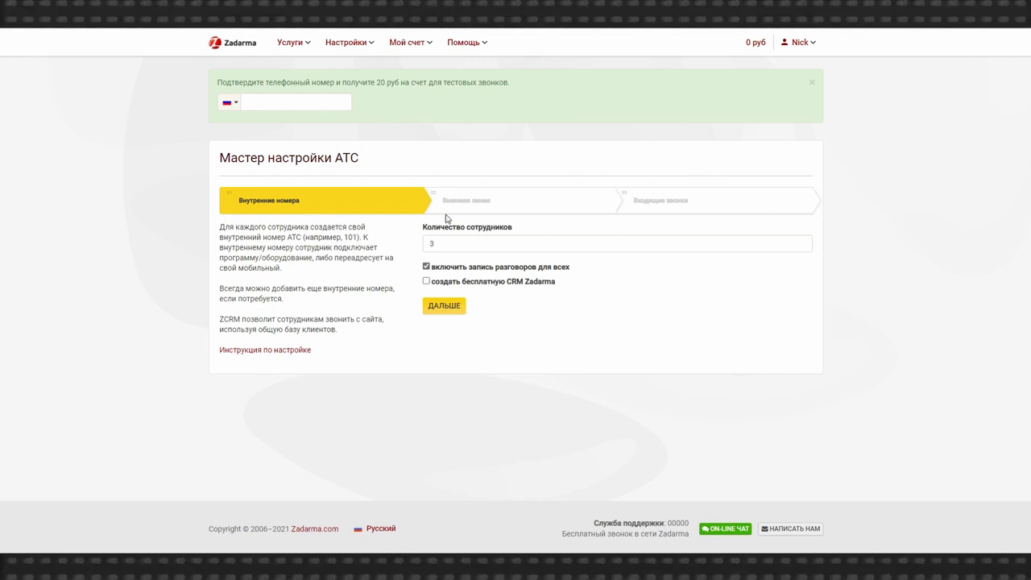
Opt for a free Zadarma CRM and choose SIP 994709 as the external line.
{"action": "left_click", "coordinate": [426, 281]}
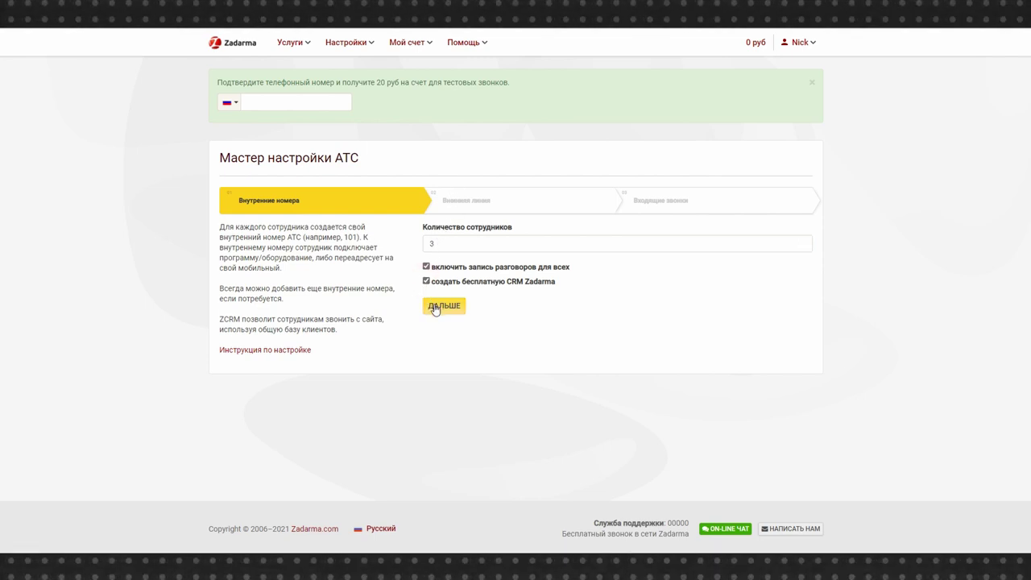
{"action": "left_click", "coordinate": [435, 308]}
{"action": "left_click", "coordinate": [594, 241]}
{"action": "left_click", "coordinate": [522, 274]}
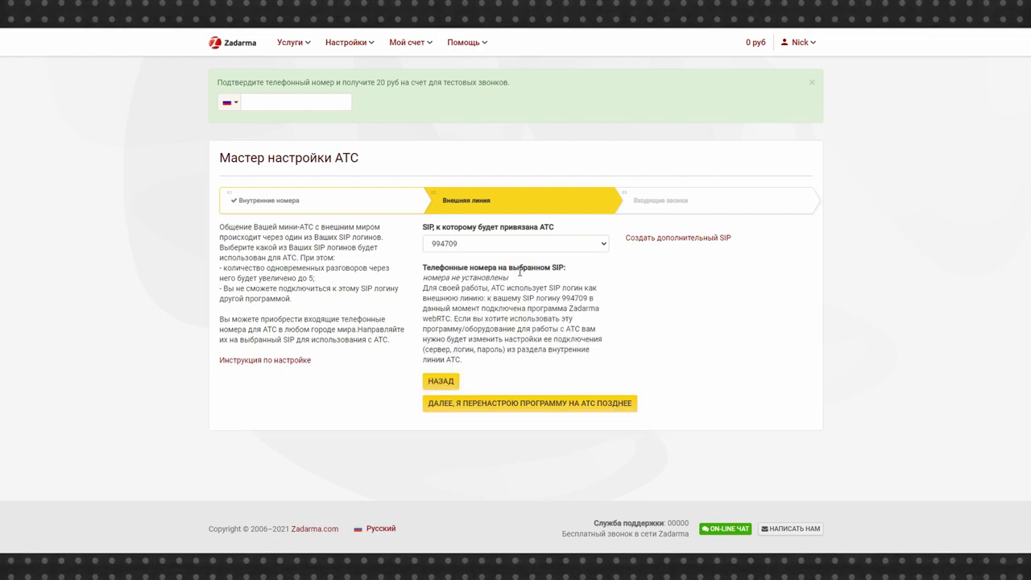
{"action": "left_click", "coordinate": [466, 403]}
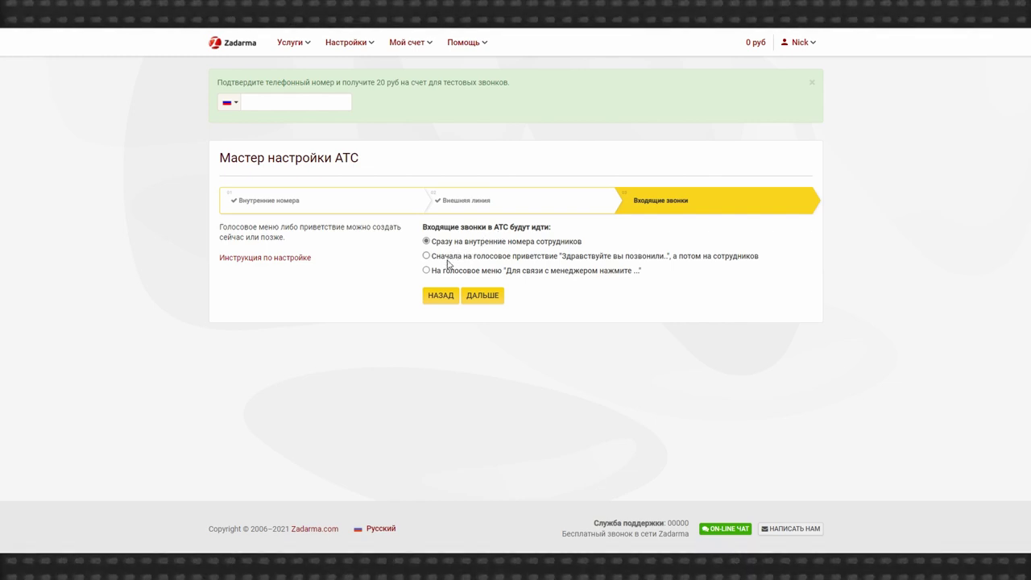
Try a voice menu for incoming calls with automatic text reading, Русский, voice Tatyana.
{"action": "left_click", "coordinate": [447, 274]}
{"action": "scroll", "coordinate": [444, 278], "scroll_direction": "down", "scroll_amount": 2}
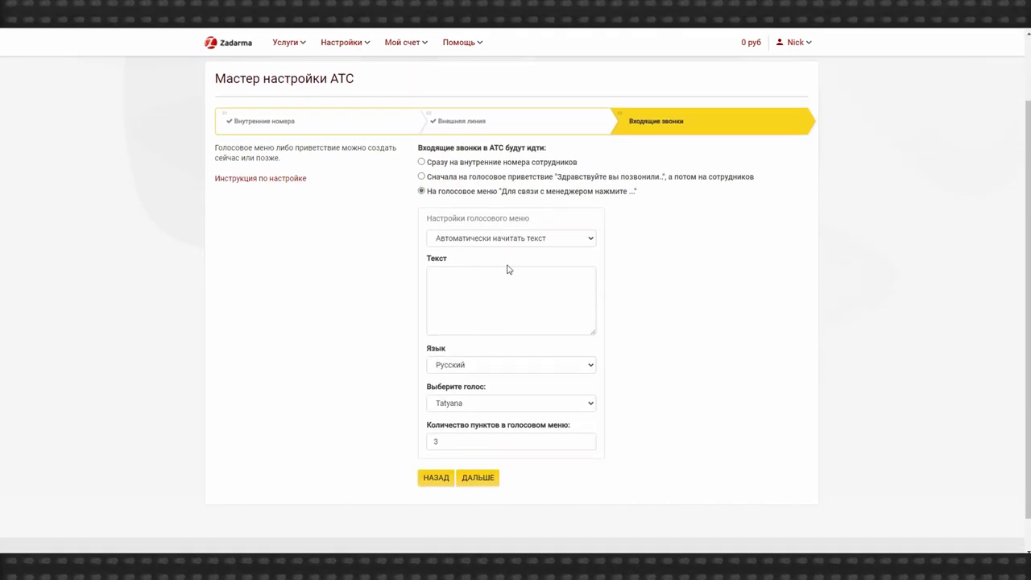
{"action": "left_click", "coordinate": [550, 238]}
{"action": "left_click", "coordinate": [552, 242]}
{"action": "left_click", "coordinate": [538, 362]}
{"action": "left_click", "coordinate": [534, 363]}
{"action": "left_click", "coordinate": [533, 407]}
{"action": "left_click", "coordinate": [532, 404]}
Try a Tatyana greeting, then route incoming calls straight to extensions and finish.
{"action": "left_click", "coordinate": [518, 178]}
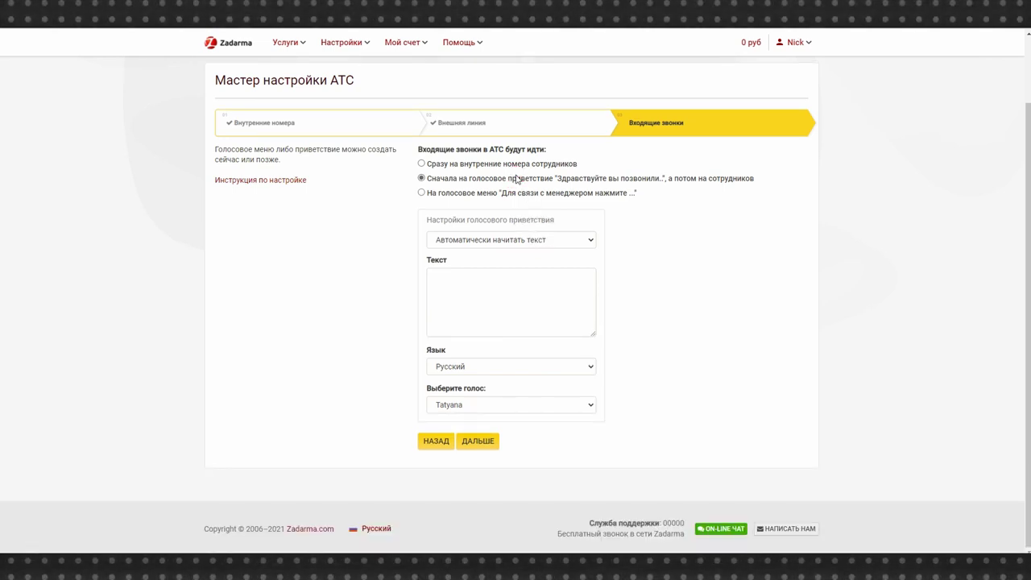
{"action": "left_click", "coordinate": [518, 240]}
{"action": "left_click", "coordinate": [518, 241]}
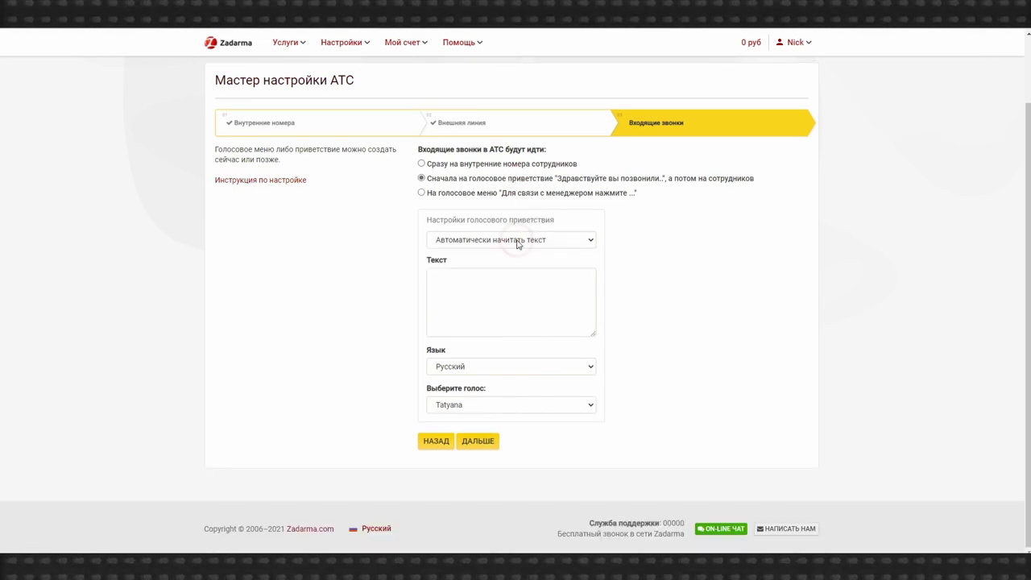
{"action": "left_click", "coordinate": [519, 406]}
{"action": "left_click", "coordinate": [520, 410]}
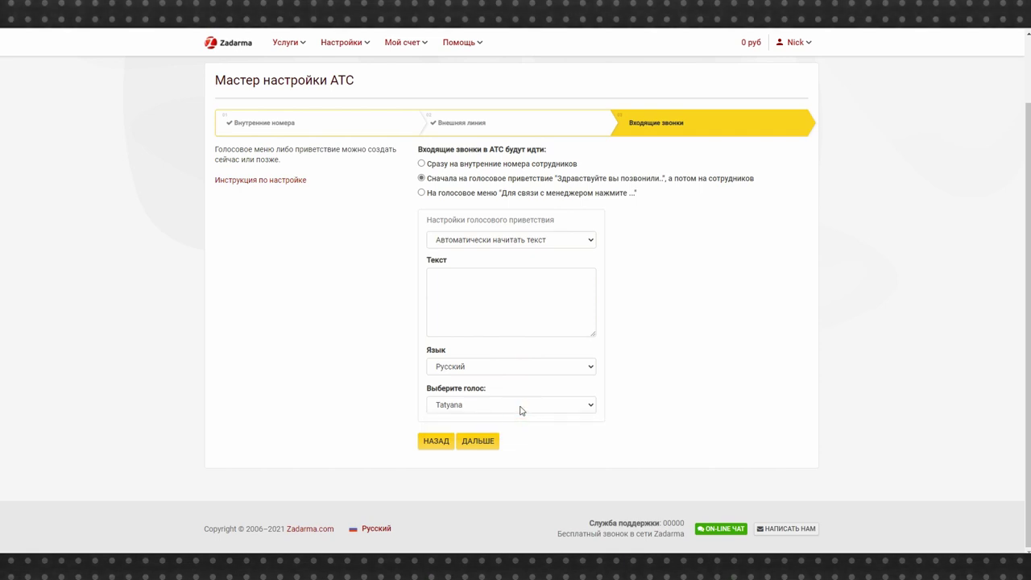
{"action": "left_click", "coordinate": [455, 164]}
{"action": "left_click", "coordinate": [479, 299]}
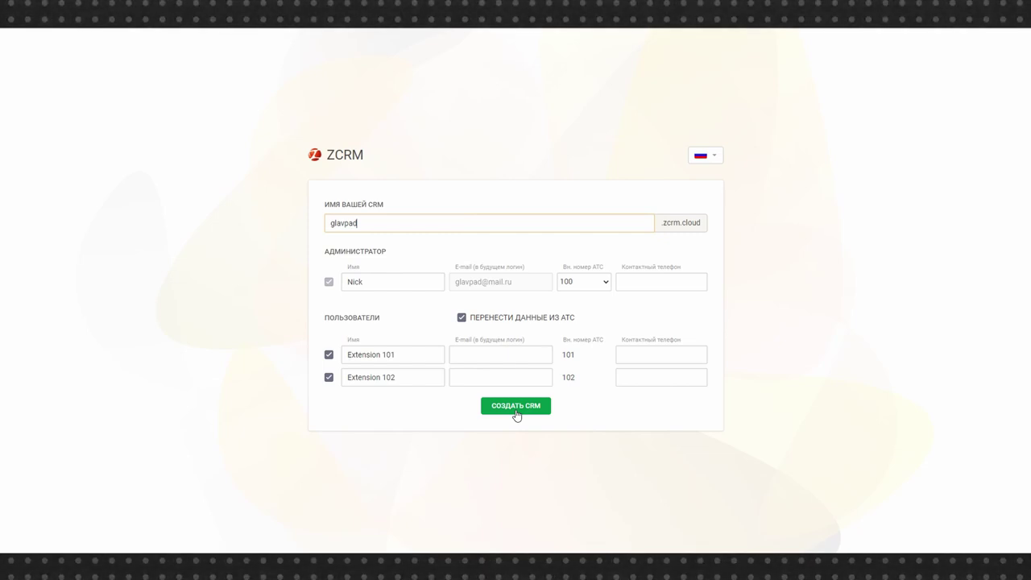
Create the CRM and browse its Клиенты, Сделки, Звонки and Команда pages.
{"action": "left_click", "coordinate": [516, 407]}
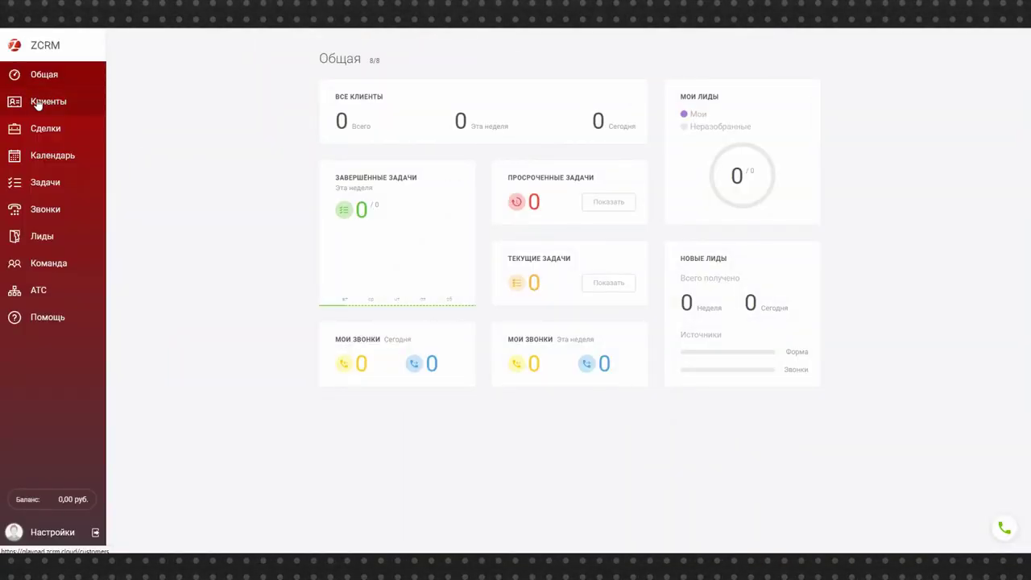
{"action": "left_click", "coordinate": [38, 105]}
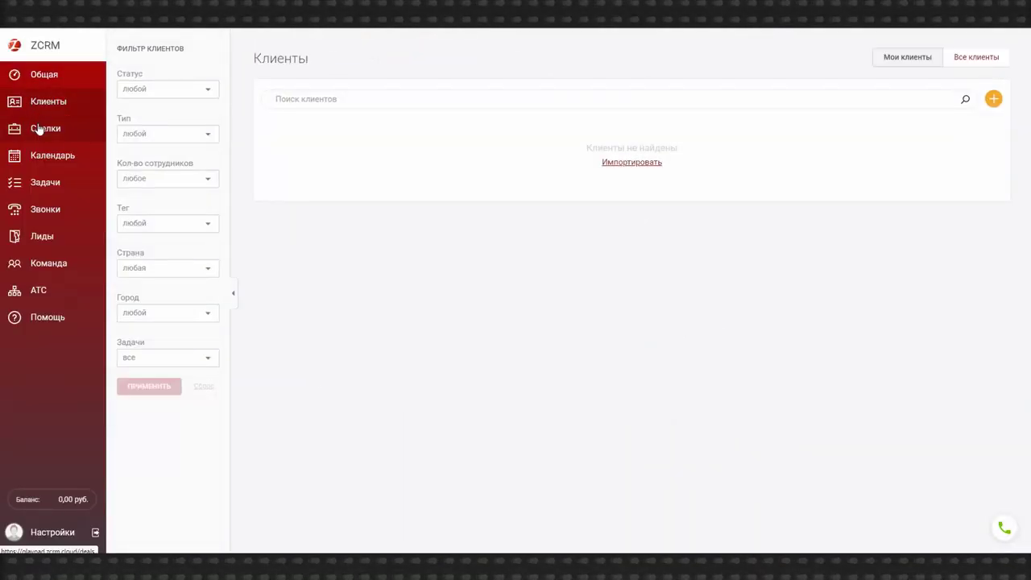
{"action": "left_click", "coordinate": [39, 131]}
{"action": "left_click", "coordinate": [53, 211]}
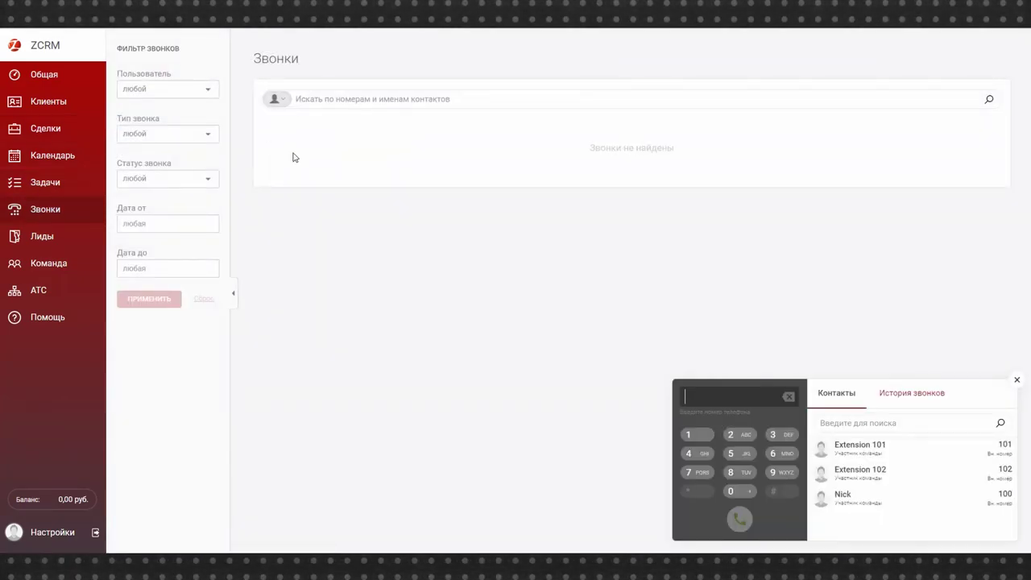
{"action": "left_click", "coordinate": [48, 263]}
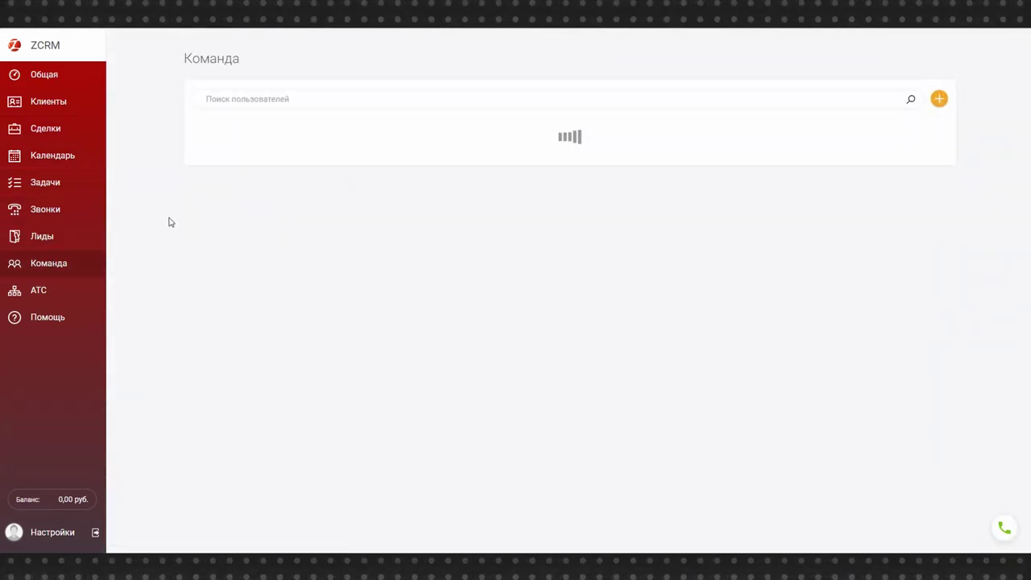
Look through the add-team-member options, then go to the АТС settings.
{"action": "left_click", "coordinate": [940, 100]}
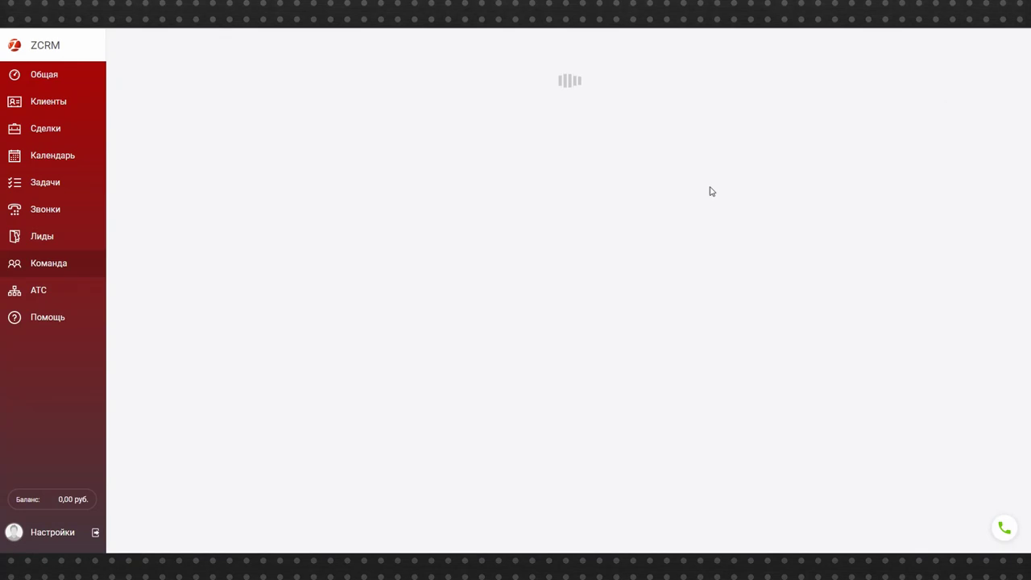
{"action": "left_click", "coordinate": [402, 95]}
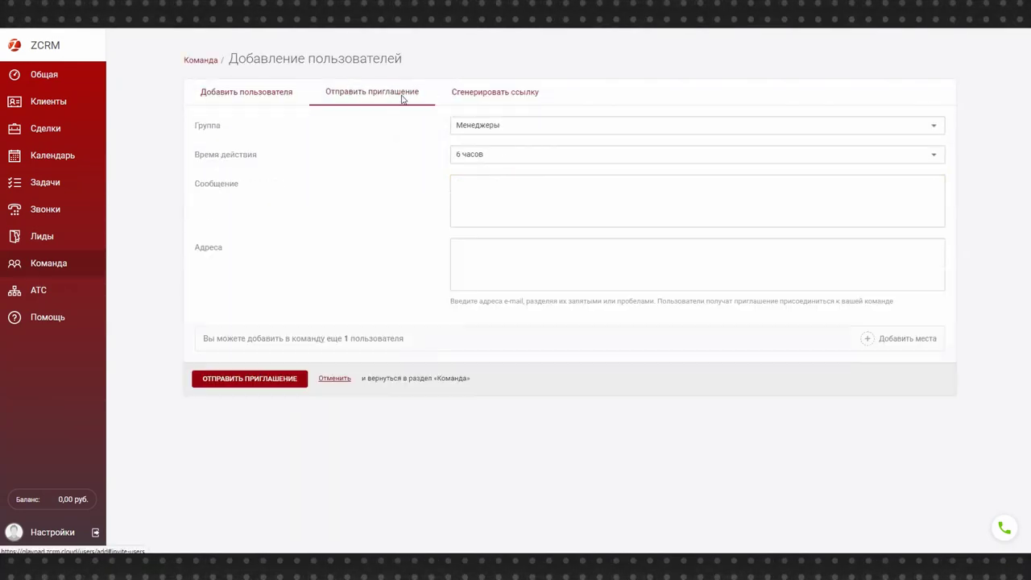
{"action": "left_click", "coordinate": [489, 95]}
{"action": "left_click", "coordinate": [255, 96]}
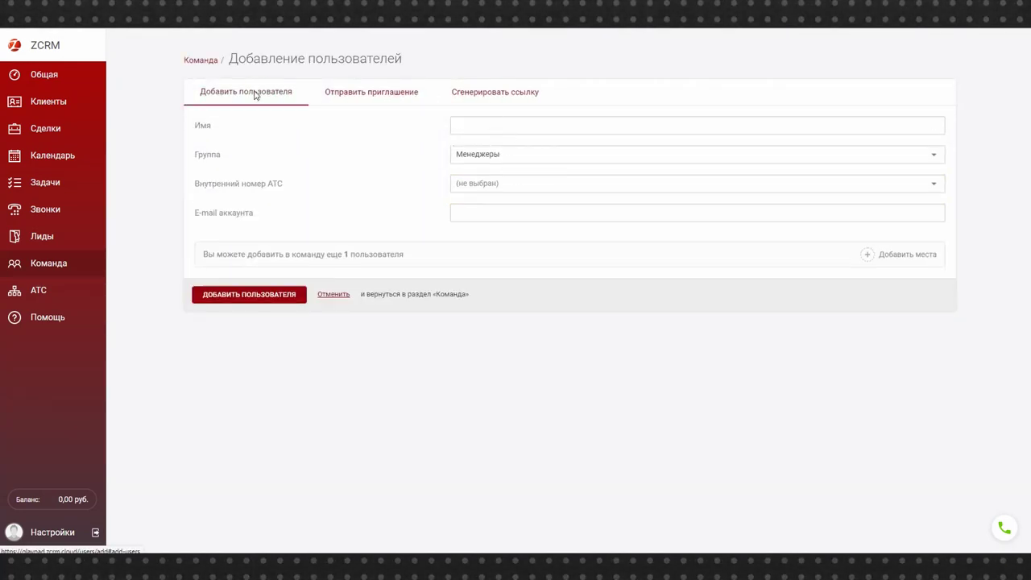
{"action": "left_click", "coordinate": [30, 297]}
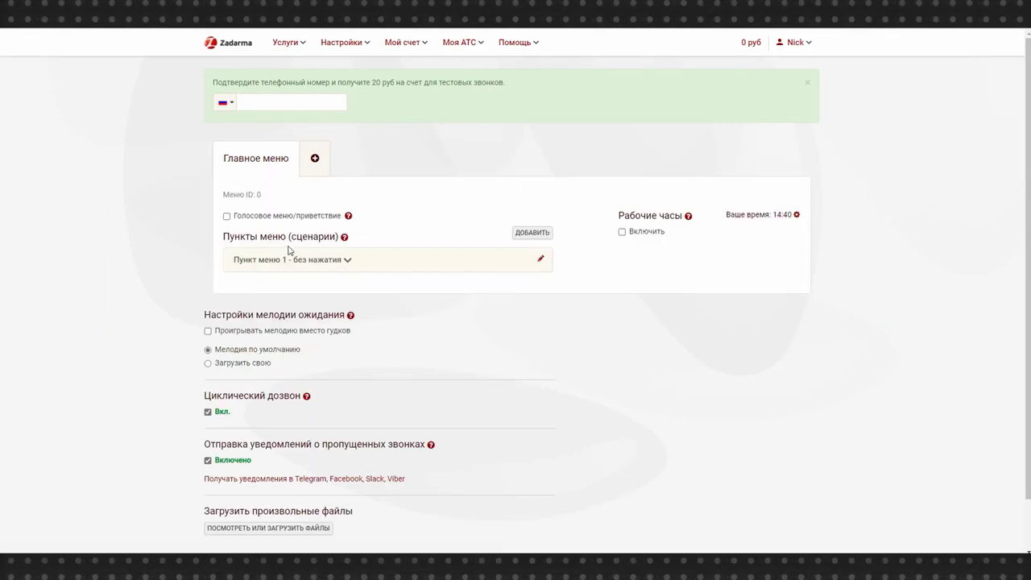